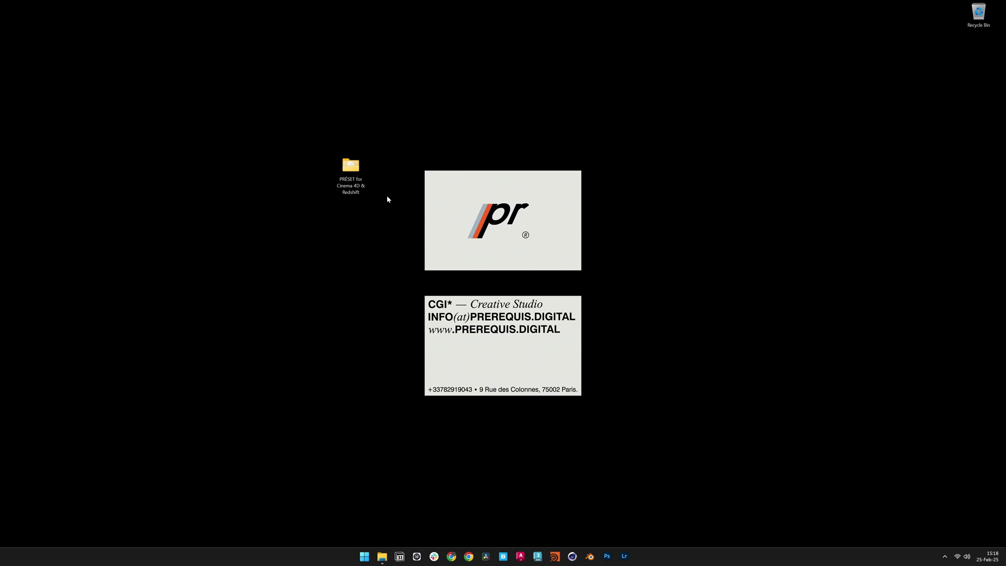
# Open the PRÉSET 01 - STANDARD scene from the SCENES folder of PRÉSET for Cinema 4D & Redshift.
pyautogui.doubleClick(350, 164)
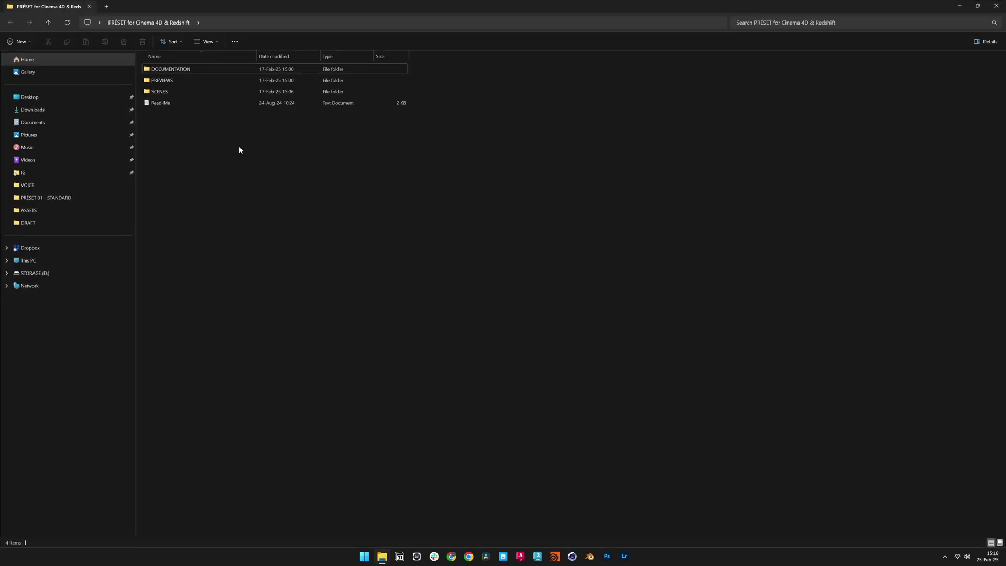
pyautogui.doubleClick(164, 92)
pyautogui.click(168, 70)
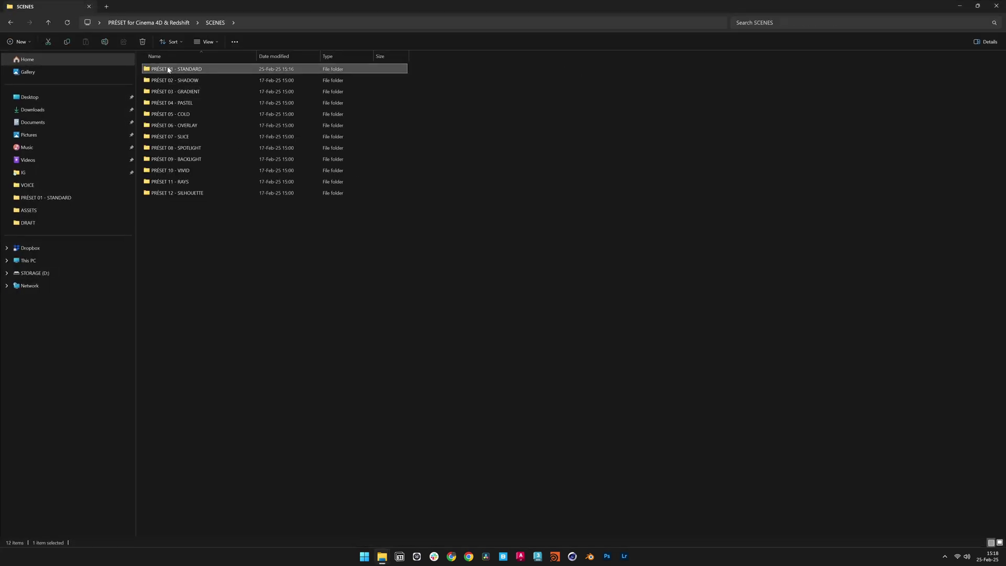
pyautogui.doubleClick(168, 70)
pyautogui.click(168, 71)
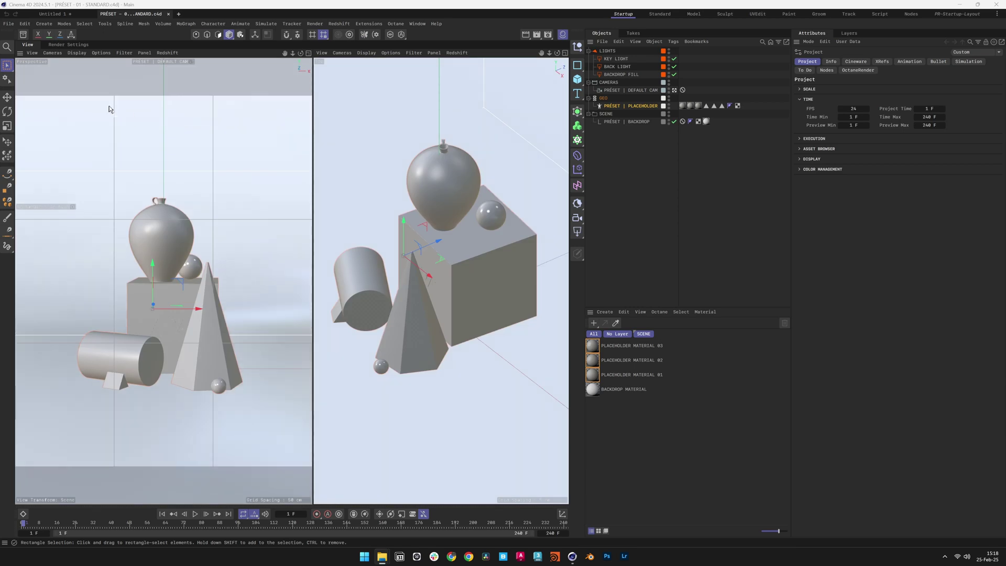
# Save the scene as a new file named PRÉSET - TUTORIAL in the PRÉSET 01 - STANDARD folder.
pyautogui.click(8, 24)
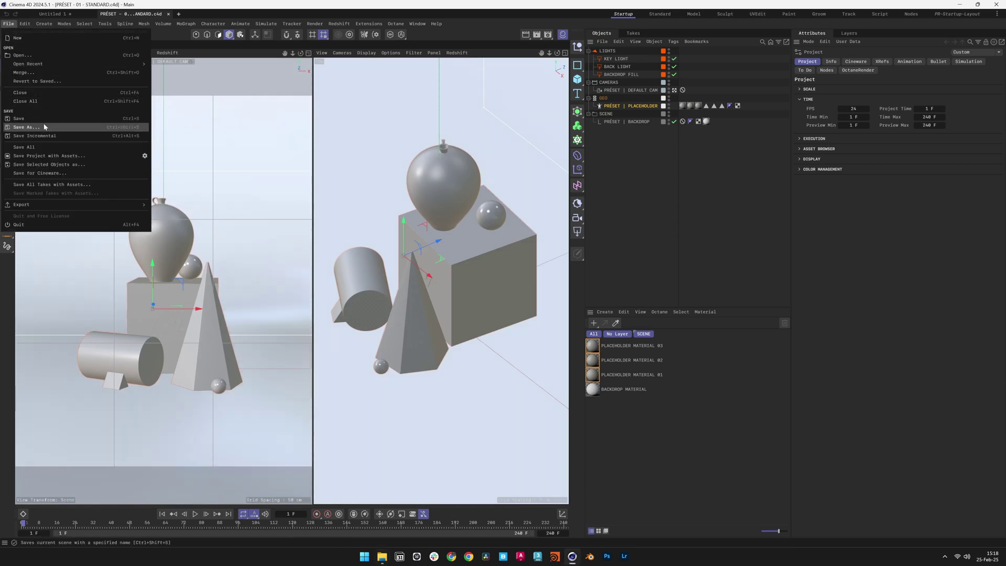
pyautogui.click(26, 127)
pyautogui.moveTo(116, 233); pyautogui.dragTo(79, 233)
pyautogui.write('TUTORIAL')
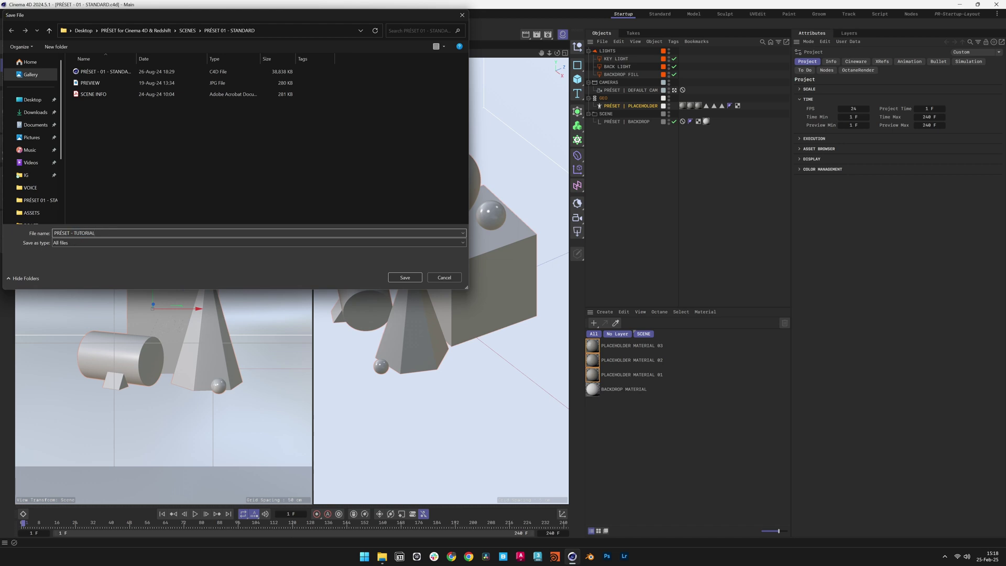
pyautogui.press('Return')
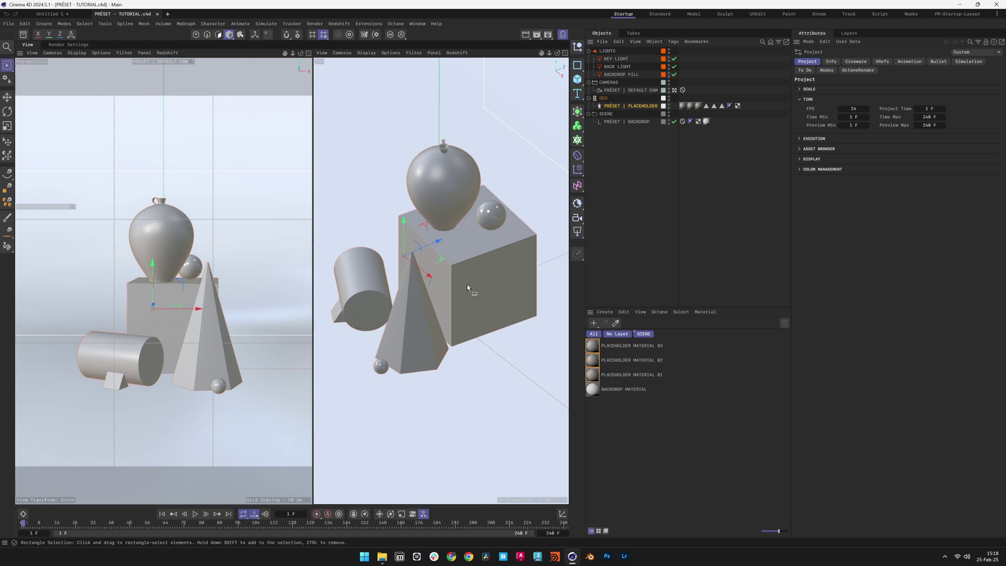
# Delete the PRÉSET | PLACEHOLDER object and add a Redshift proxy object to the scene.
pyautogui.click(616, 107)
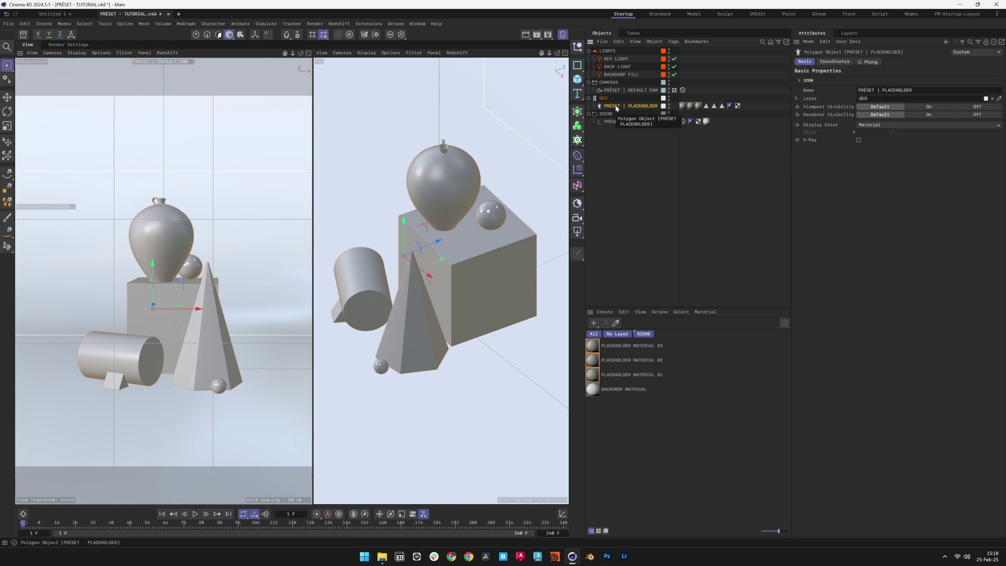
pyautogui.press('Delete')
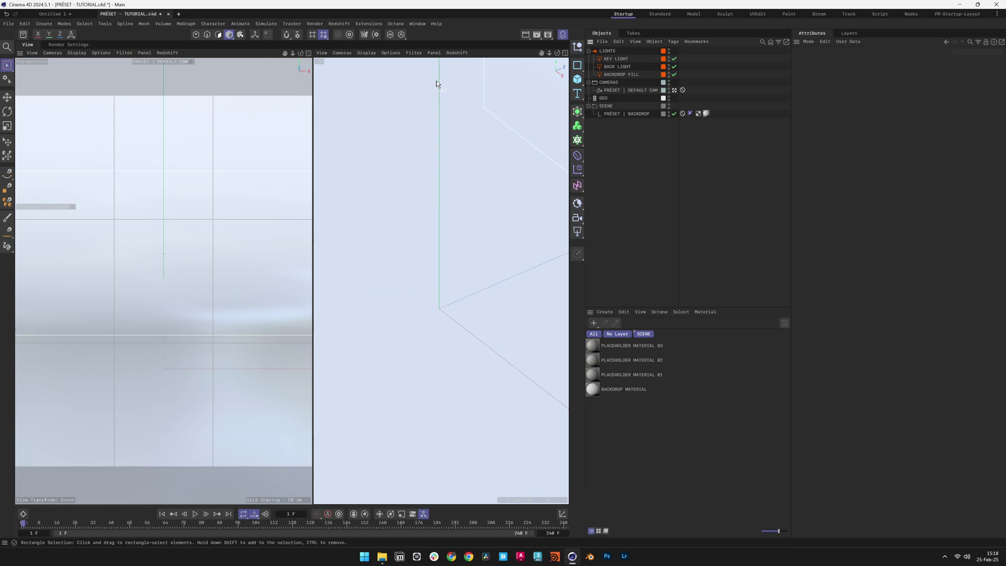
pyautogui.click(339, 24)
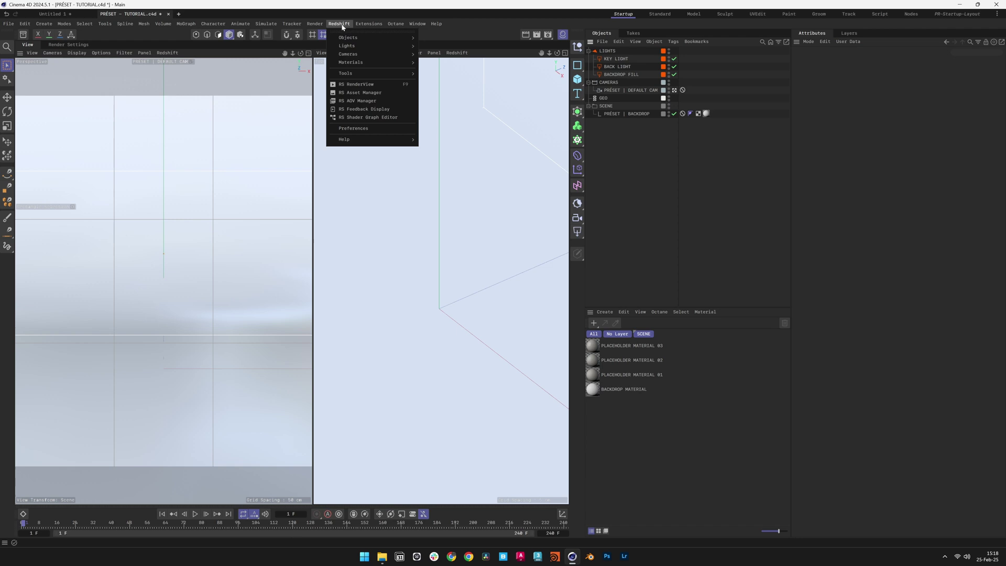
pyautogui.moveTo(350, 39)
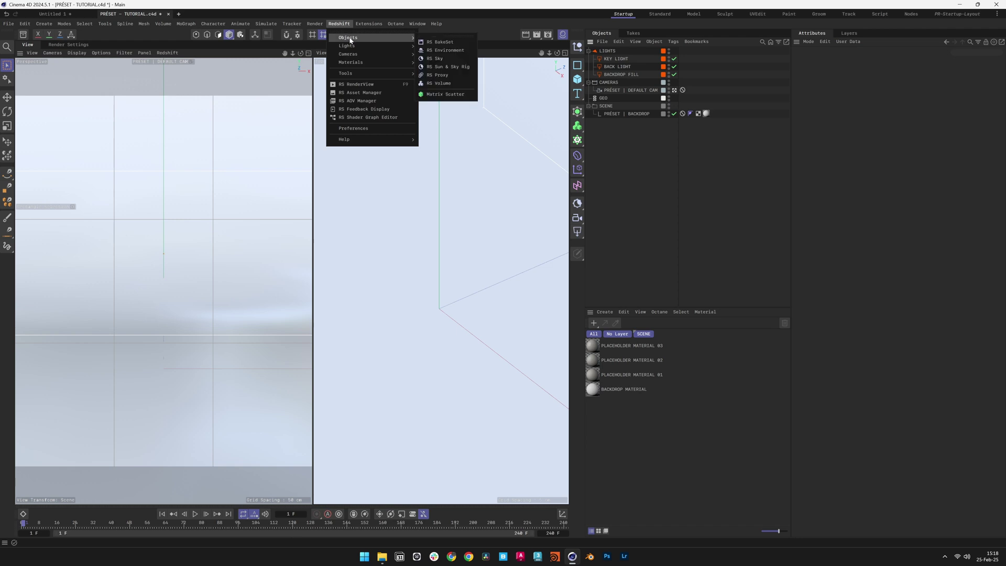
pyautogui.click(438, 75)
# Load PRÉSET - Rimowa - Tutorial.rs from the ASSETS folder into the proxy, copy it to the project, and parent the proxy under GEO.
pyautogui.click(1000, 89)
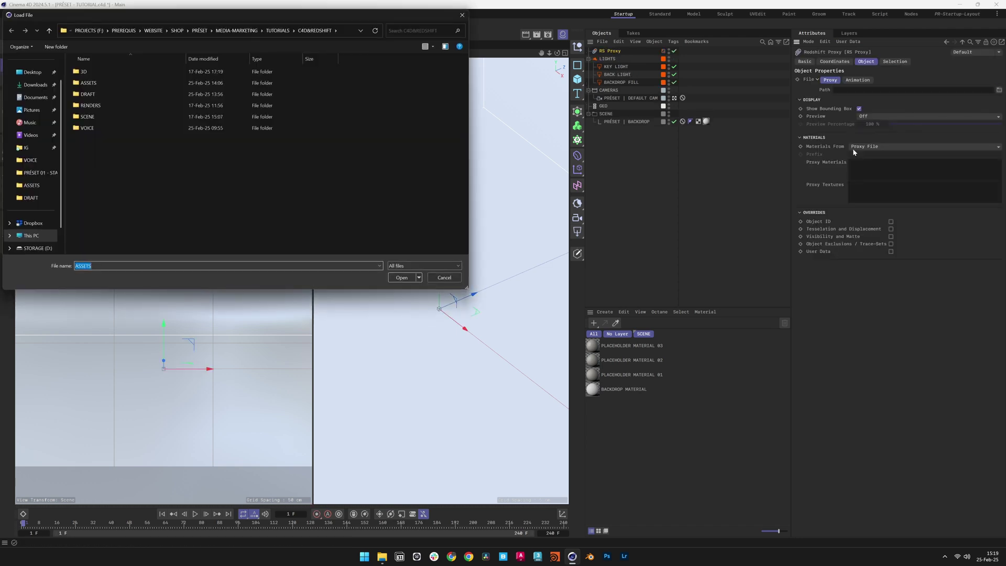
pyautogui.doubleClick(156, 84)
pyautogui.doubleClick(147, 75)
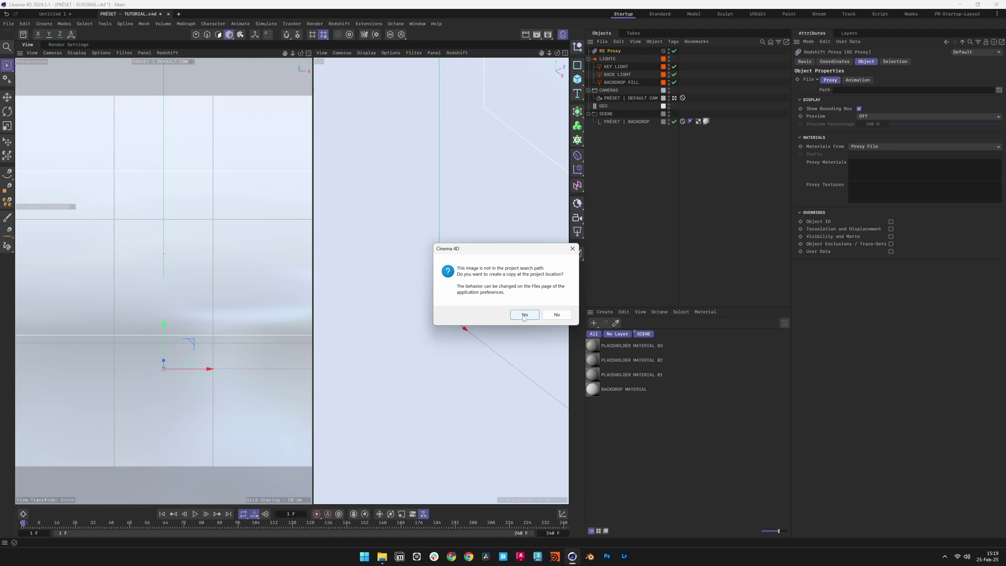
pyautogui.click(525, 316)
pyautogui.moveTo(610, 51); pyautogui.dragTo(604, 106)
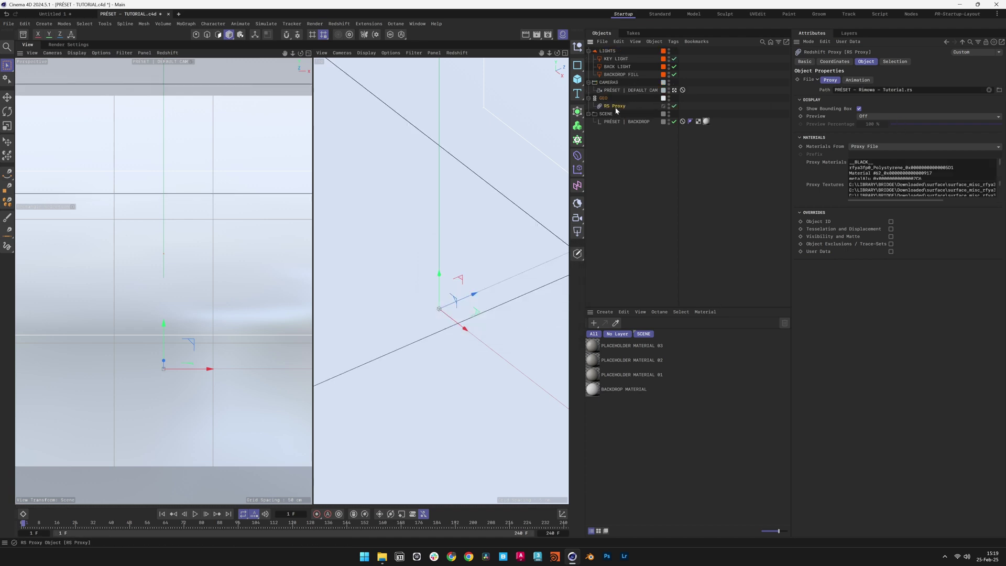
# Turn on the proxy's geometry preview in the viewport and rotate the proxy so the suitcase stands upright on its wheels.
pyautogui.click(928, 116)
pyautogui.click(879, 139)
pyautogui.press('r')
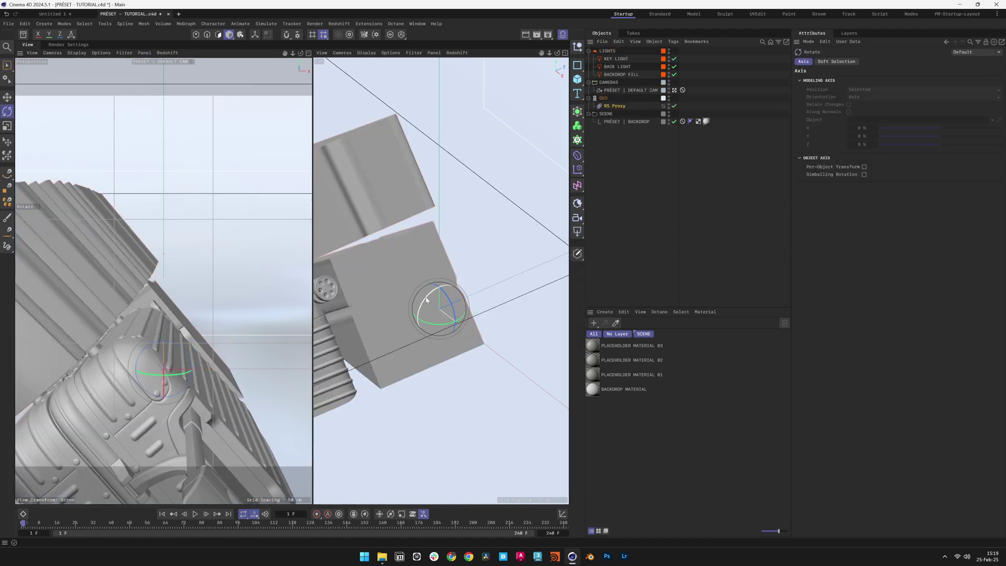
pyautogui.moveTo(426, 297); pyautogui.dragTo(458, 285)
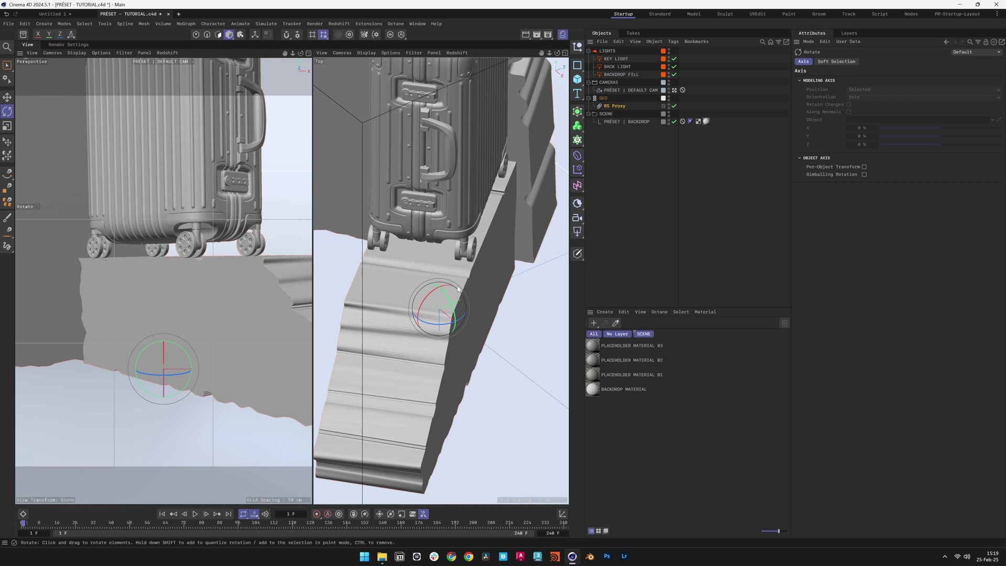
pyautogui.scroll(-6, 458, 285)
pyautogui.scroll(4, 433, 149)
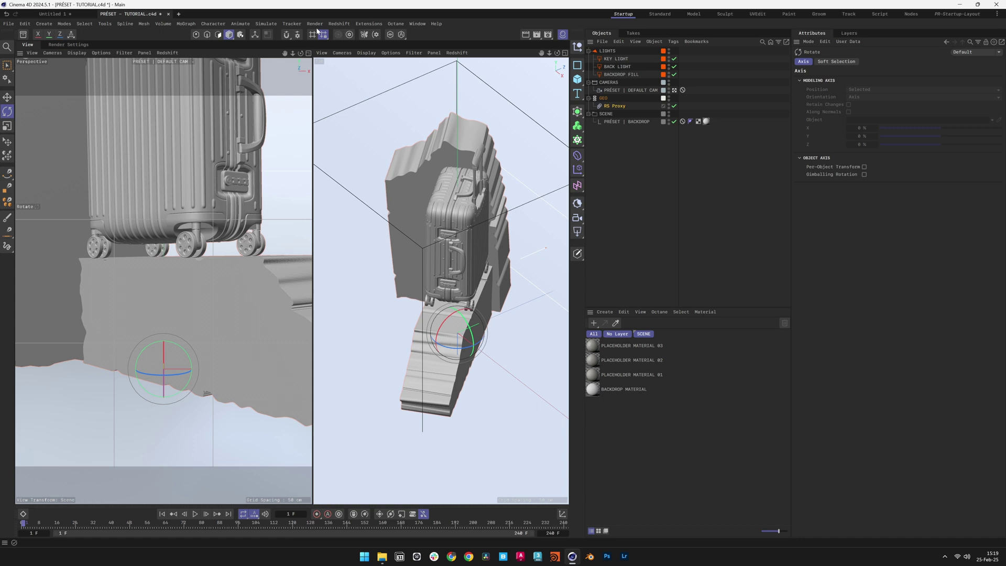
# Unlock the render output's aspect ratio and set the resolution to 2160 x 2160 pixels.
pyautogui.click(70, 45)
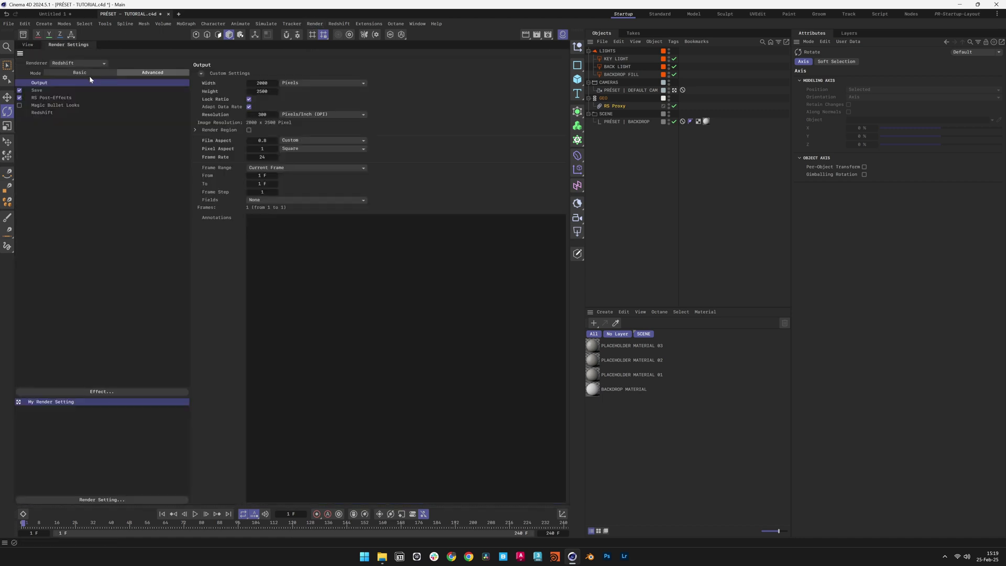
pyautogui.click(249, 99)
pyautogui.doubleClick(262, 83)
pyautogui.write('2160')
pyautogui.press('Tab')
pyautogui.write('2160')
pyautogui.press('Return')
pyautogui.click(35, 44)
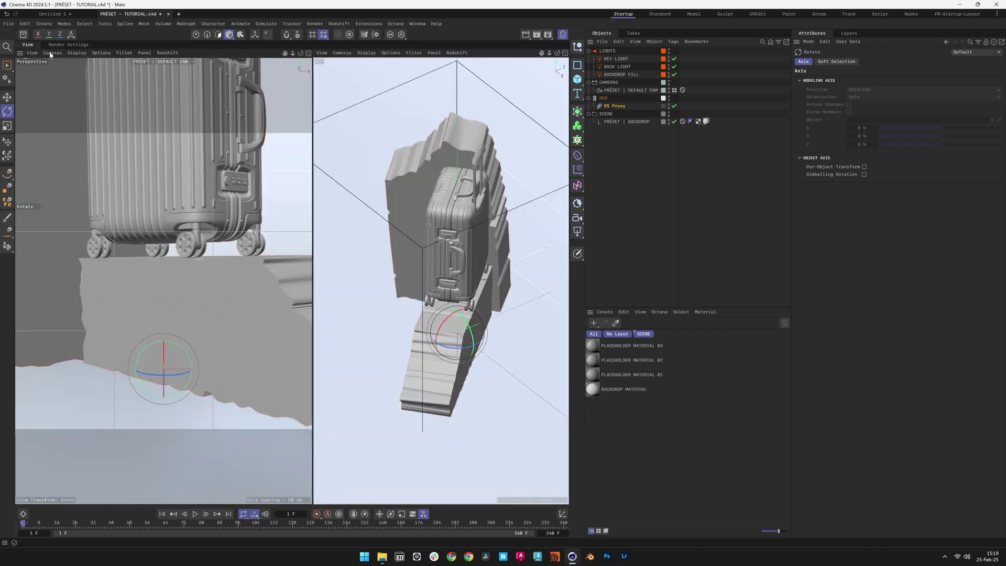
# Set position, rotation and scale to None in the default camera's Protection tag.
pyautogui.click(682, 90)
pyautogui.click(842, 81)
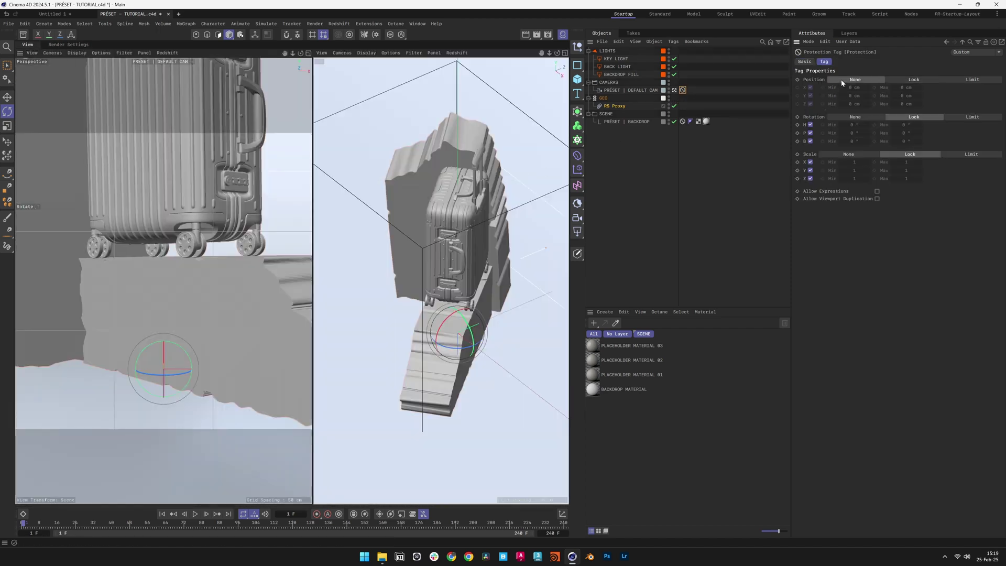
pyautogui.click(849, 117)
pyautogui.click(860, 153)
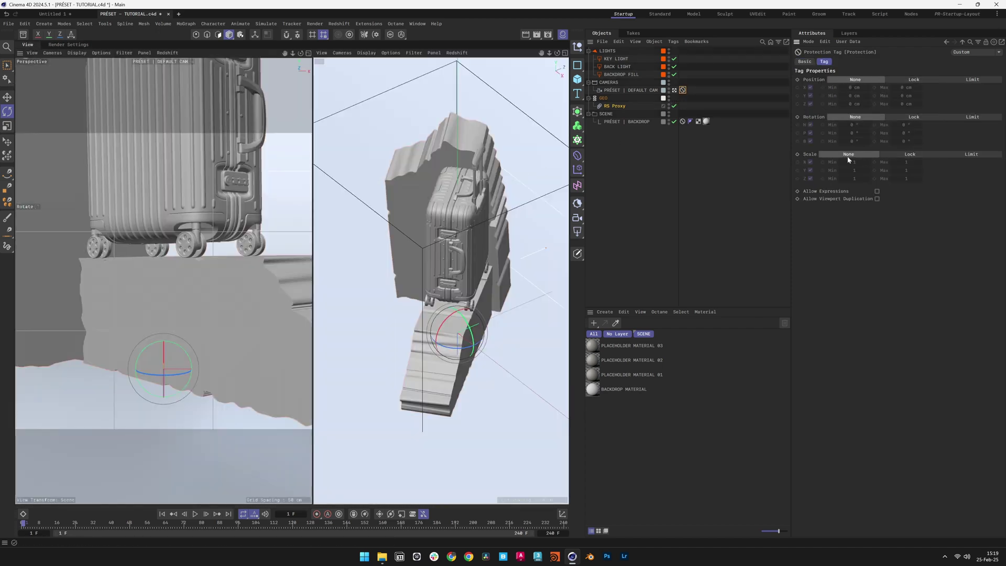
# Set the default camera's Y position to 87.15 cm, Z position to -550 cm and pitch rotation to -4.2°.
pyautogui.click(651, 92)
pyautogui.click(834, 62)
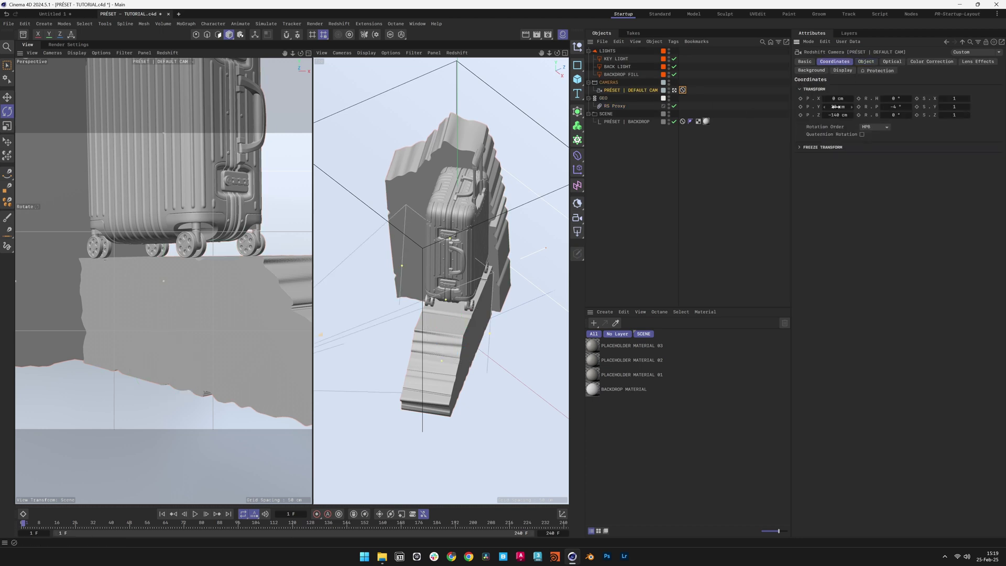
pyautogui.click(837, 106)
pyautogui.write('87.15')
pyautogui.press('Tab')
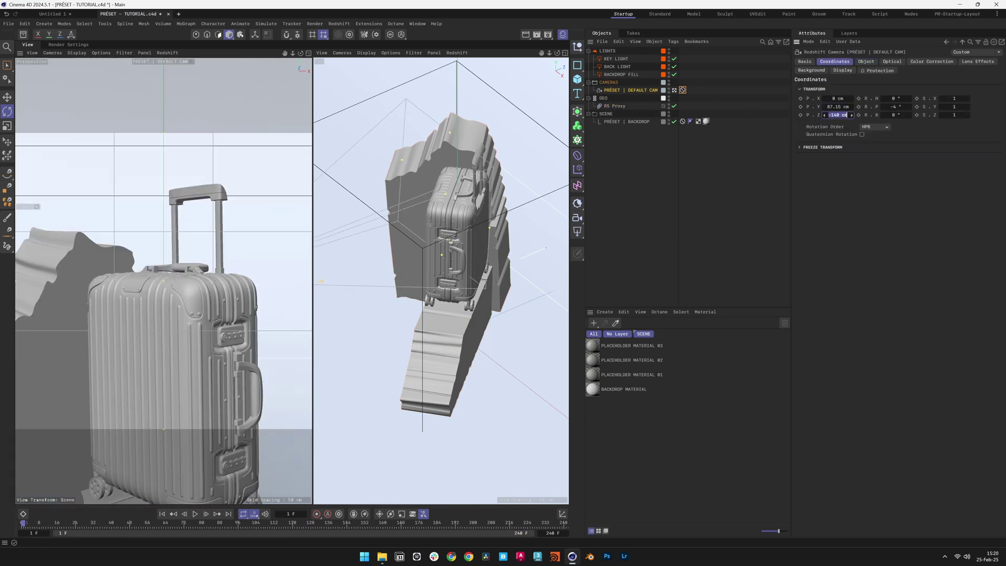
pyautogui.write('-550')
pyautogui.press('Tab')
pyautogui.press('Tab')
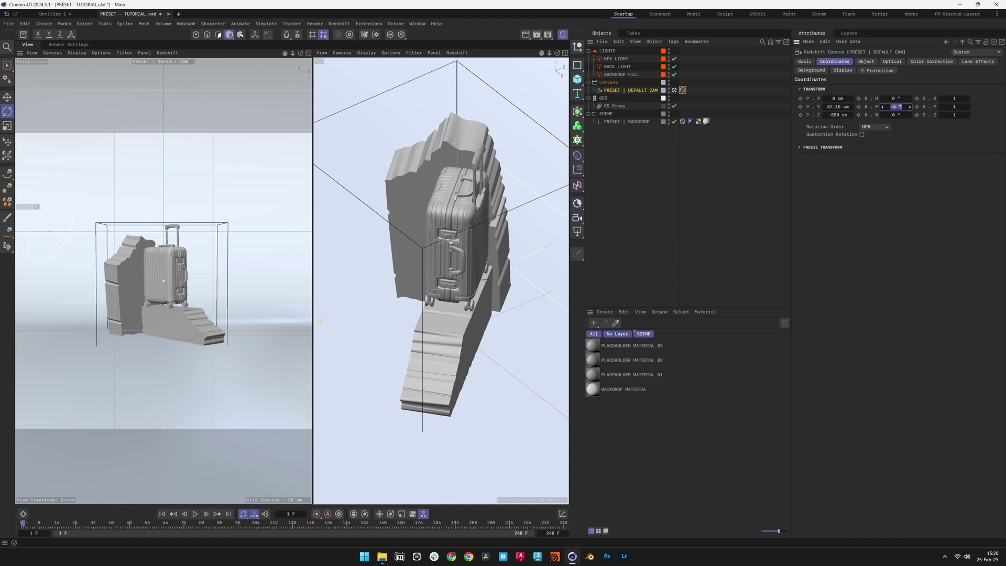
pyautogui.write('-4.2')
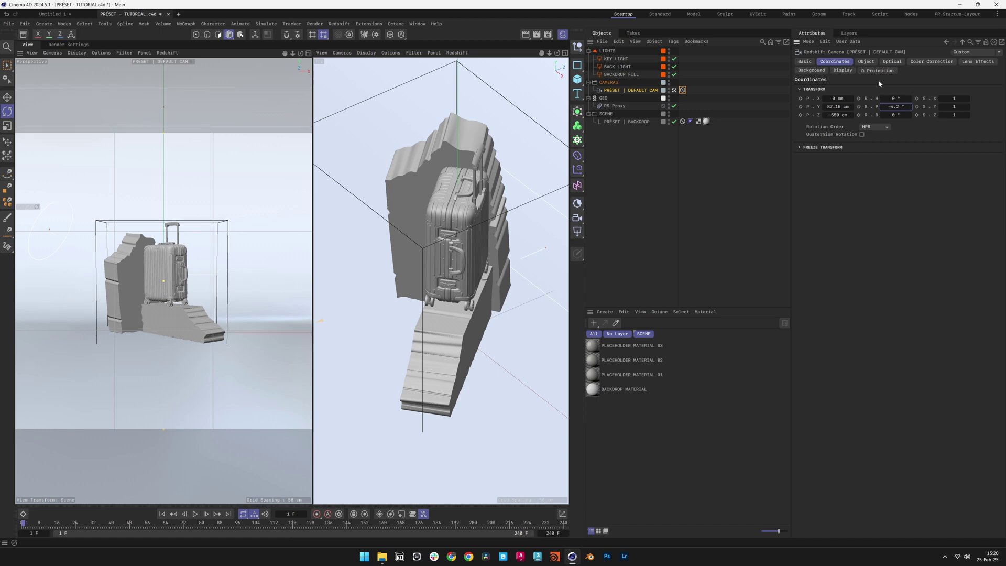
# Set the default camera's focal length to 150 mm and its focus distance to 543 cm.
pyautogui.click(866, 62)
pyautogui.click(867, 102)
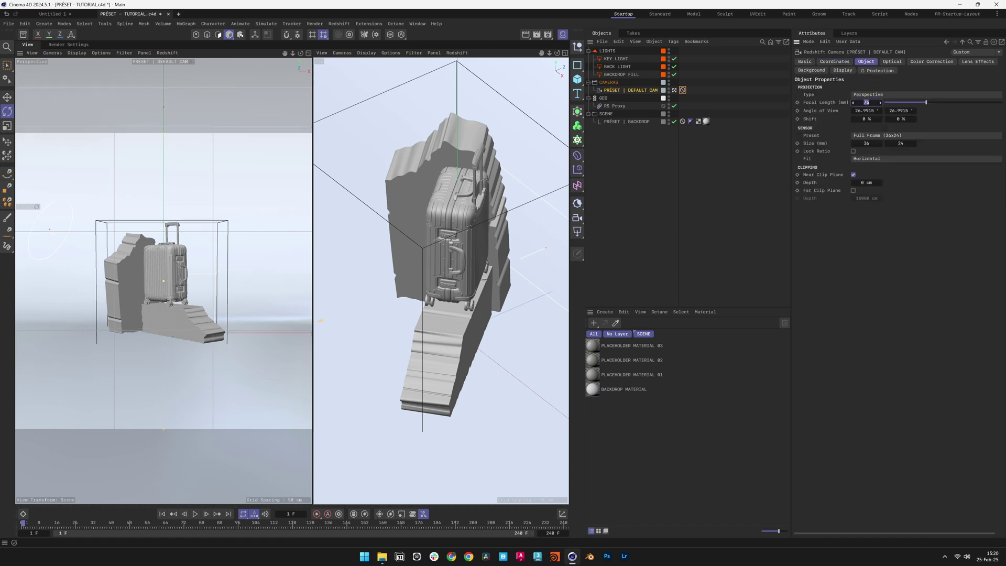
pyautogui.write('150')
pyautogui.press('Return')
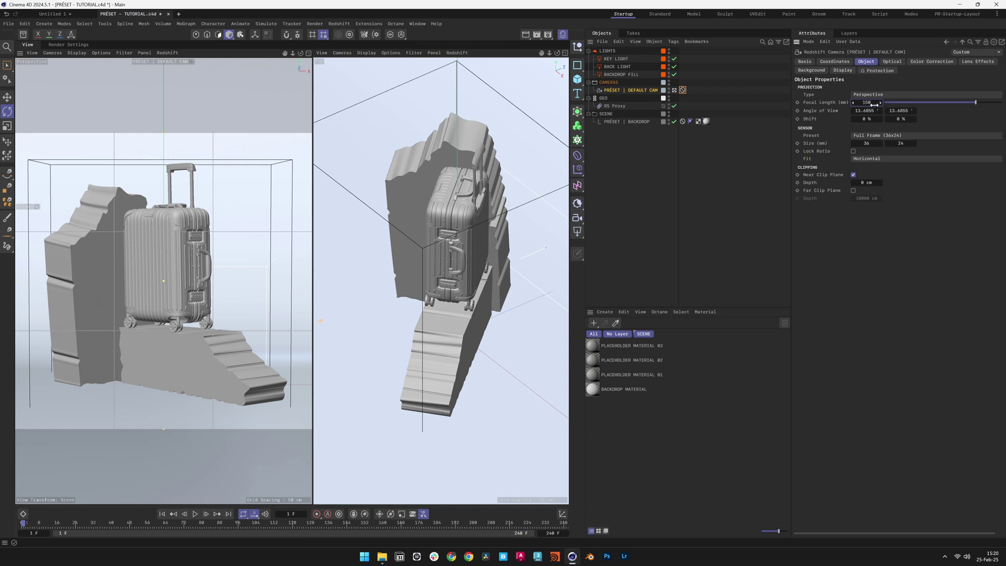
pyautogui.click(892, 61)
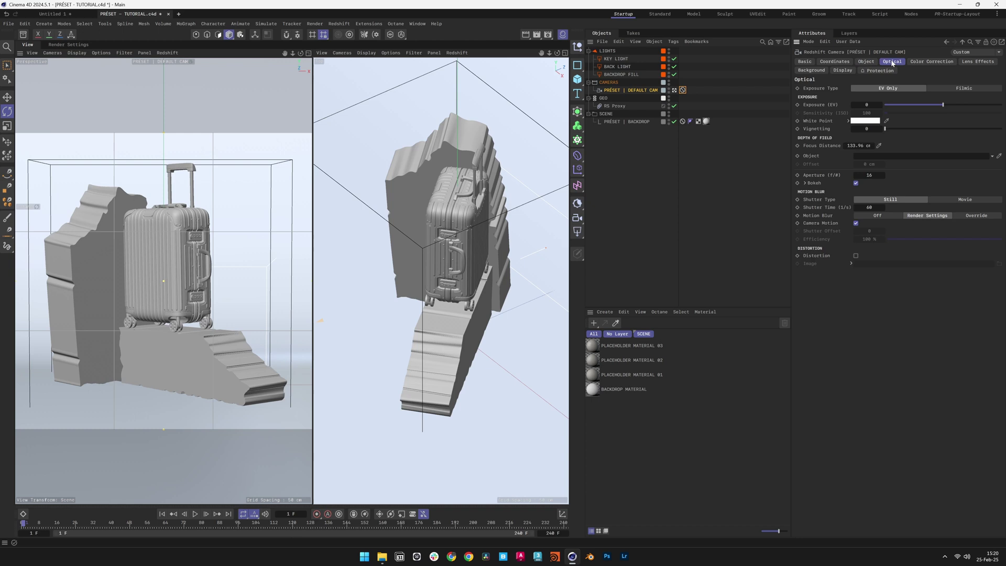
pyautogui.click(859, 146)
pyautogui.write('543')
pyautogui.press('Return')
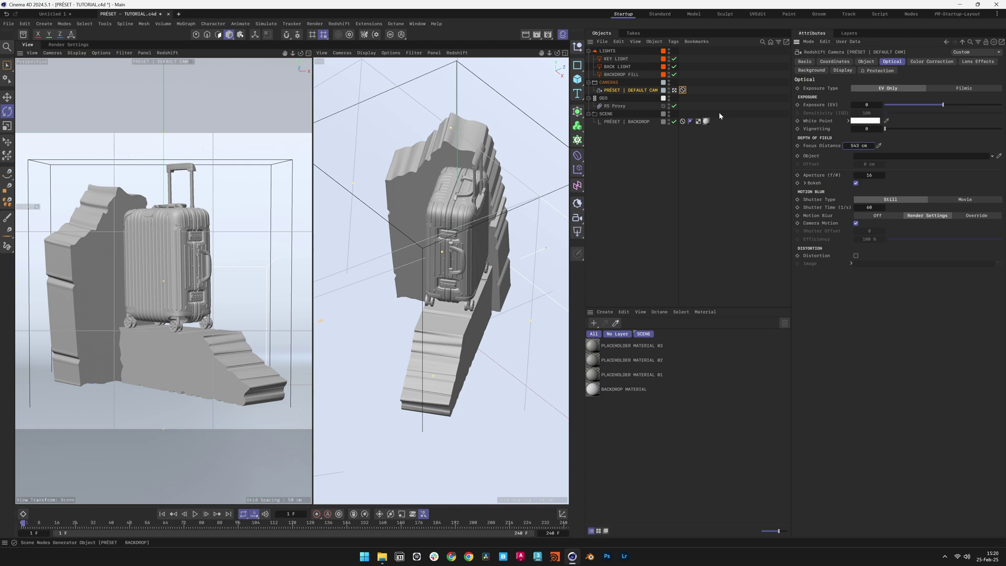
# Lock position, rotation and scale in the default camera's Protection tag.
pyautogui.click(682, 90)
pyautogui.click(904, 80)
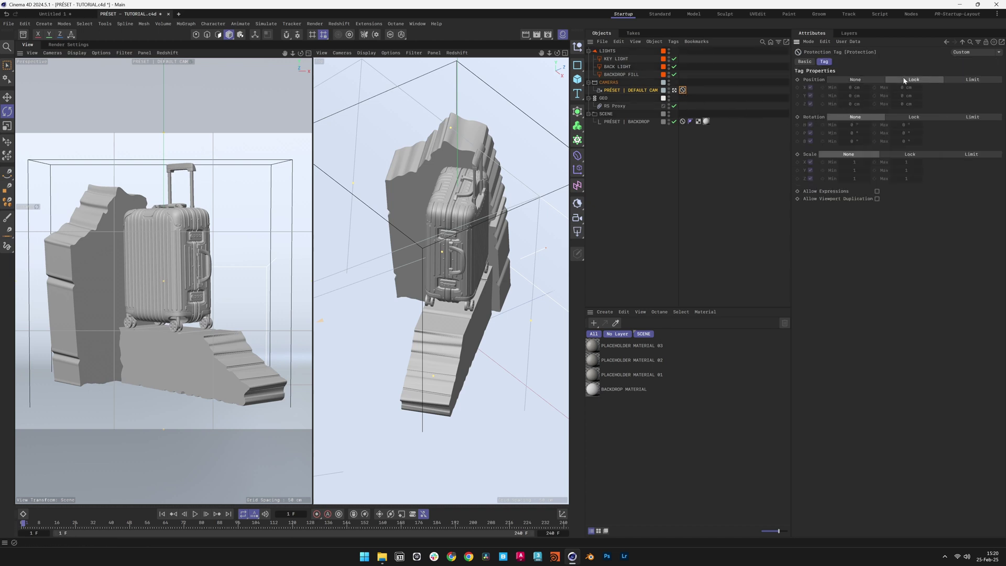
pyautogui.click(914, 117)
pyautogui.click(917, 156)
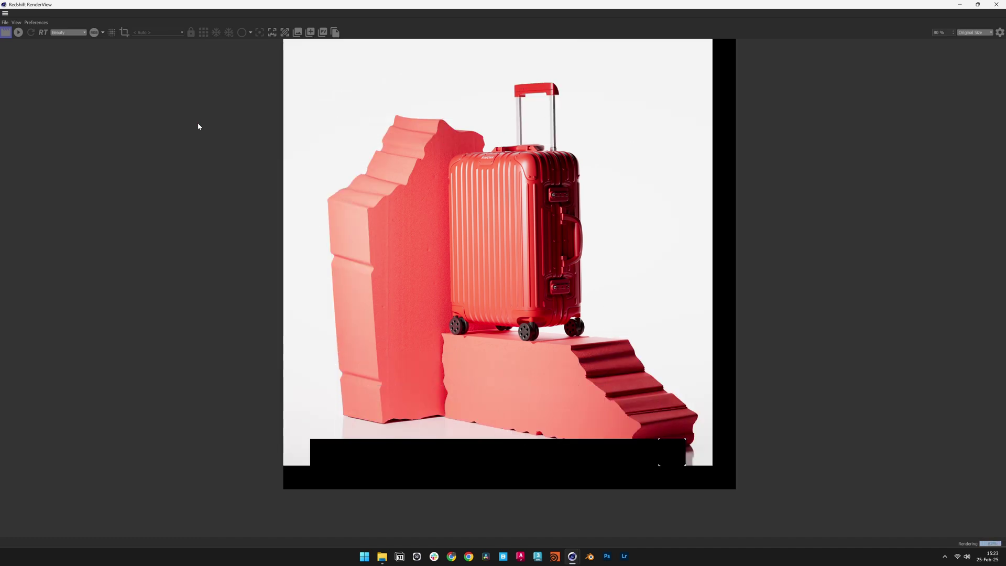
# Store a snapshot of the suitcase render in Redshift RenderView and close the render window.
pyautogui.click(311, 34)
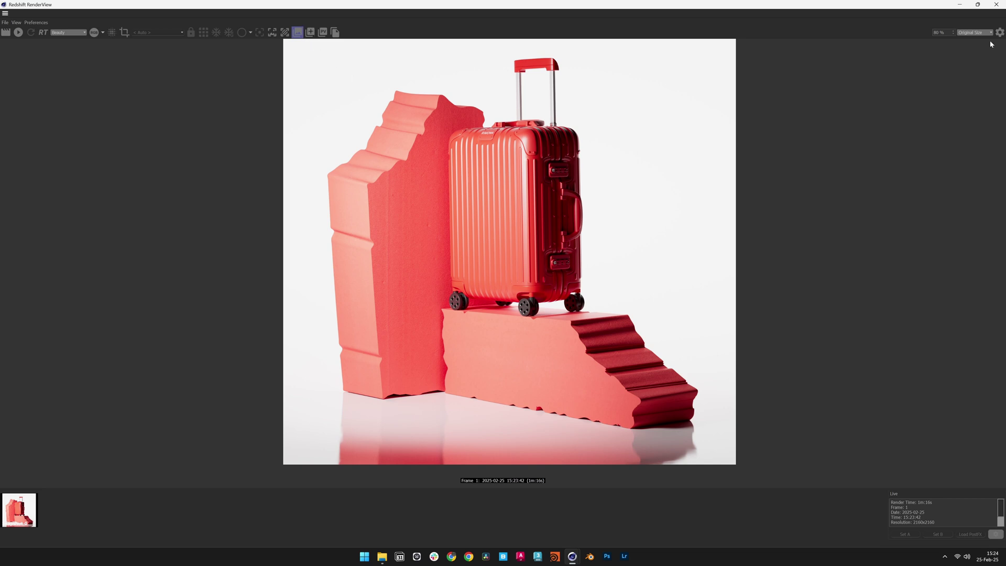
pyautogui.click(992, 5)
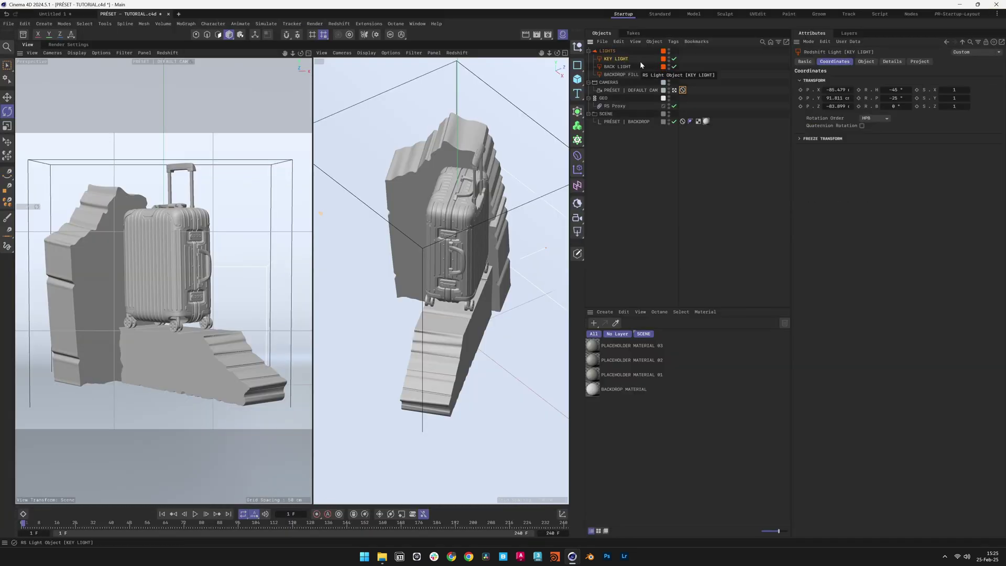
# Position the key light at X 54 cm, Y 129 cm and Z -101 cm.
pyautogui.click(834, 90)
pyautogui.write('54')
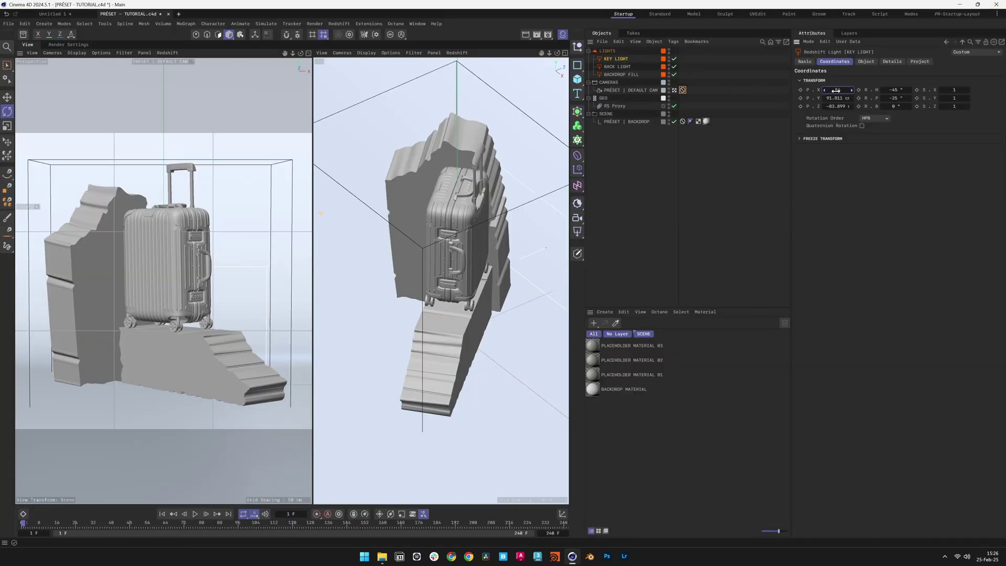
pyautogui.click(837, 98)
pyautogui.write('129')
pyautogui.click(837, 106)
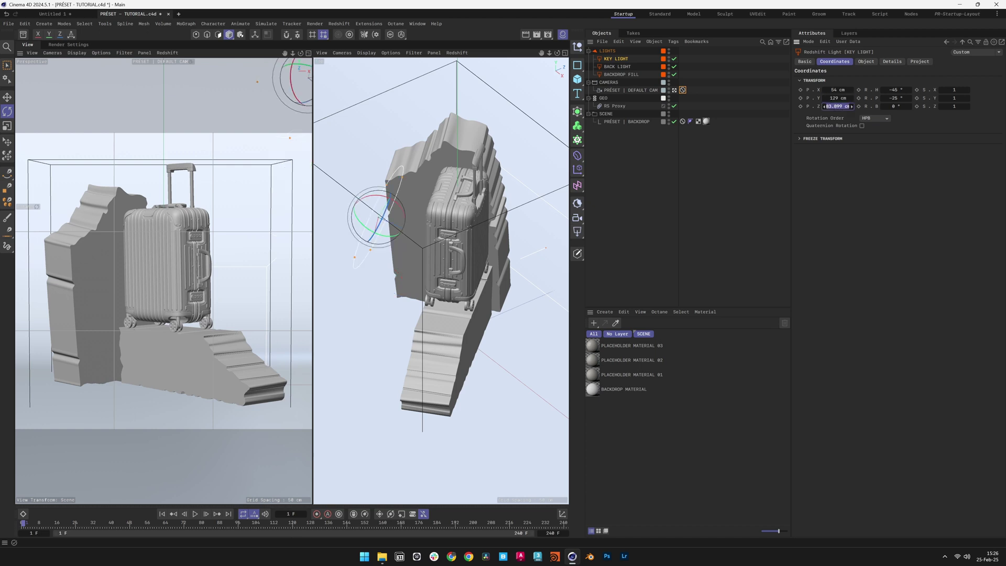
pyautogui.write('-101')
# Set the key light's heading rotation to 23.312° and its pitch rotation to -40.601°.
pyautogui.click(894, 90)
pyautogui.write('23.1')
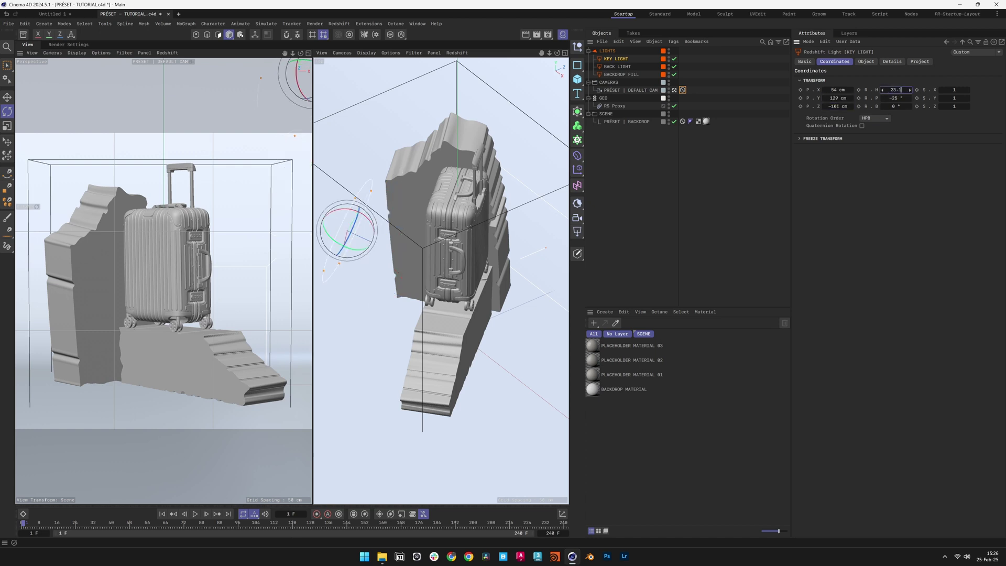
pyautogui.write('12')
pyautogui.press('Tab')
pyautogui.write('-')
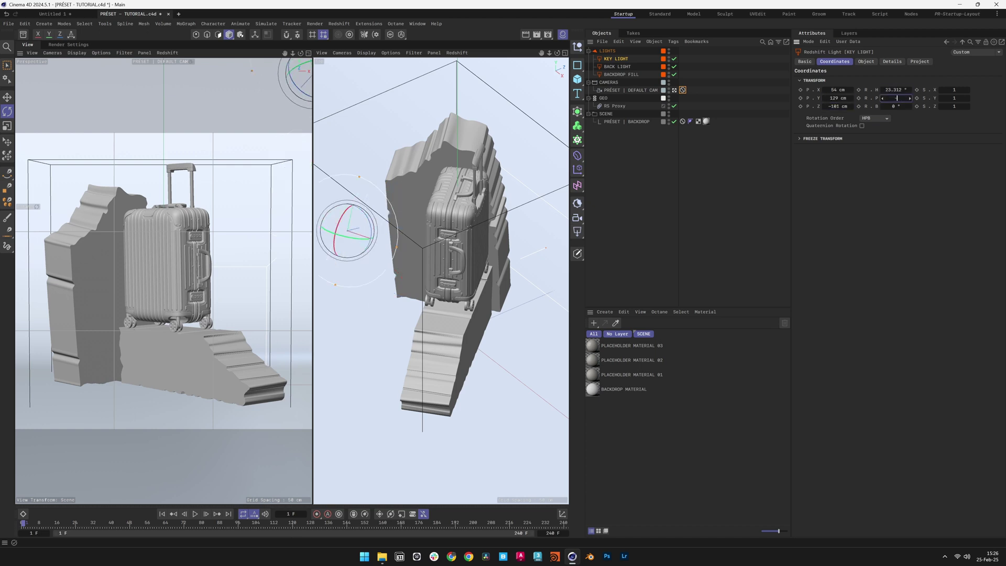
pyautogui.write('40.601')
pyautogui.press('Return')
# Set the key light's intensity to 5 and its disc shape size to 100 cm in both X and Y.
pyautogui.click(868, 63)
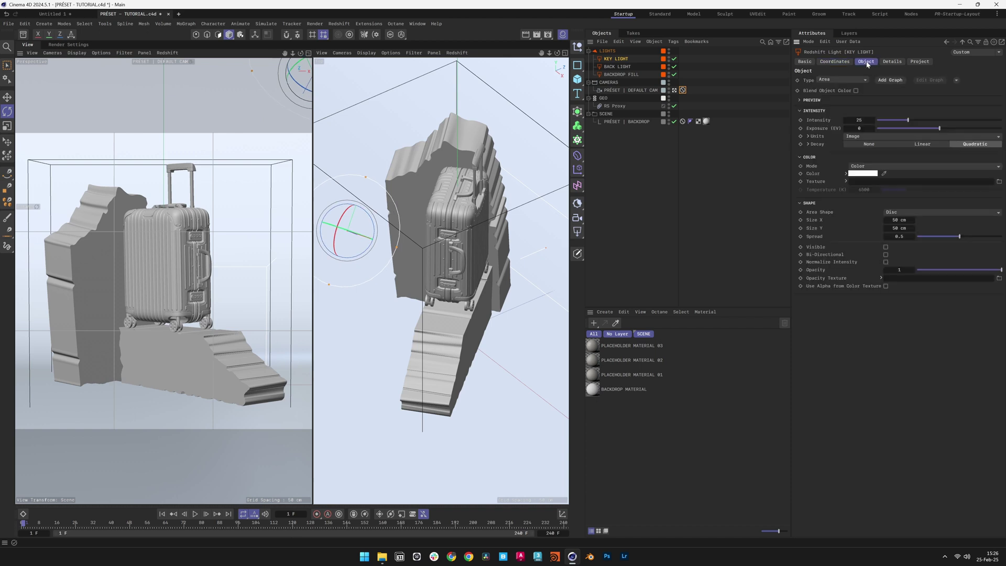
pyautogui.click(860, 120)
pyautogui.write('5')
pyautogui.click(897, 219)
pyautogui.write('100')
pyautogui.press('Tab')
pyautogui.write('100')
pyautogui.press('Return')
# Render the scene in Redshift RenderView, store a snapshot of it and close the render window.
pyautogui.hotkey('alt', 'Tab')
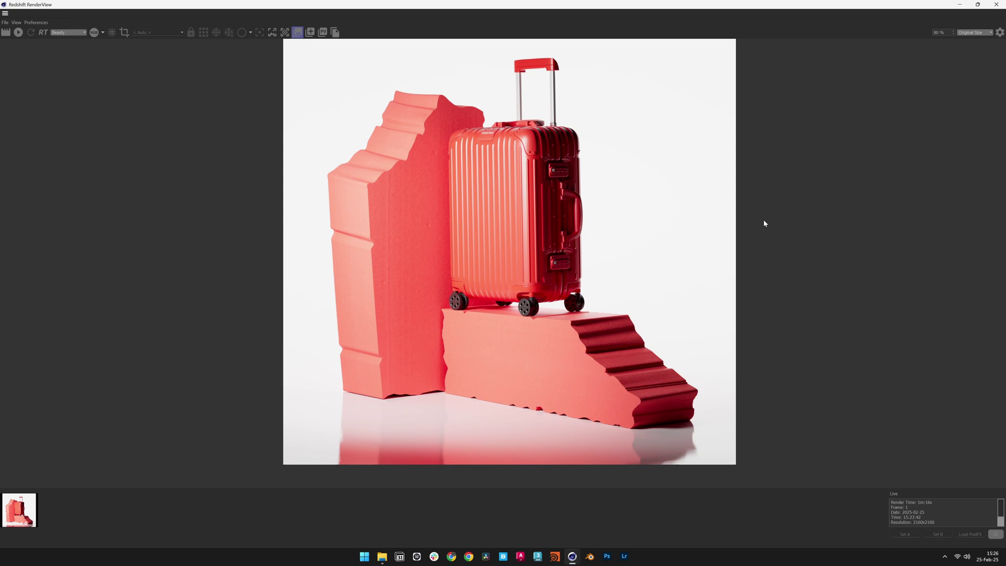
pyautogui.click(6, 33)
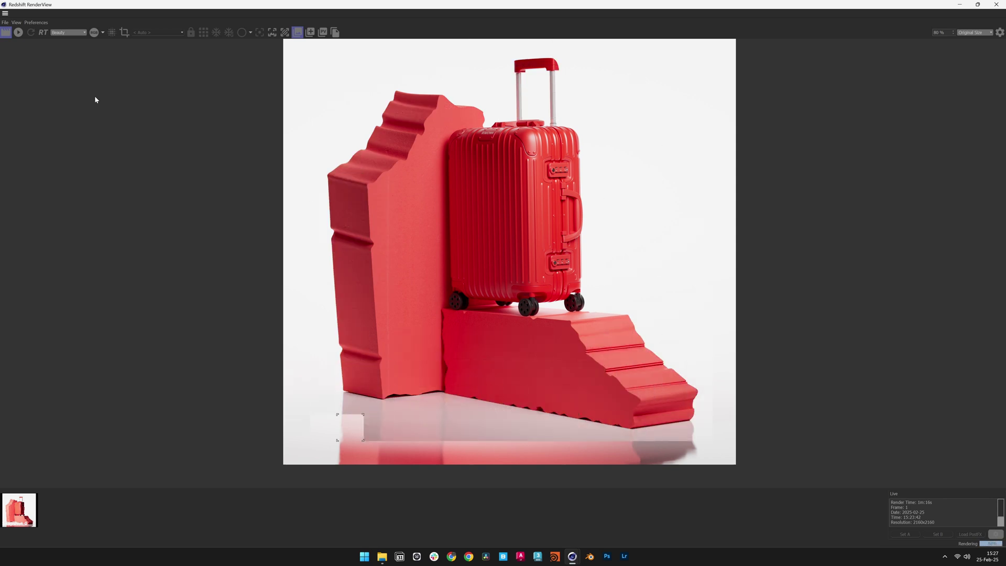
pyautogui.click(310, 32)
pyautogui.click(996, 4)
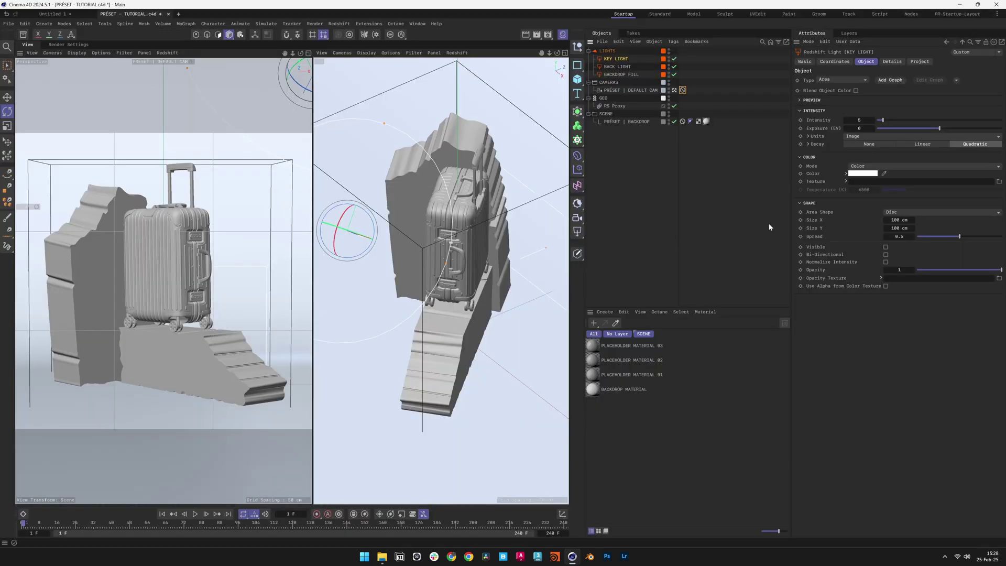
# Set the back light's Size Y to 75 cm and its Y position to 38 cm.
pyautogui.click(619, 68)
pyautogui.doubleClick(892, 229)
pyautogui.write('75')
pyautogui.press('Return')
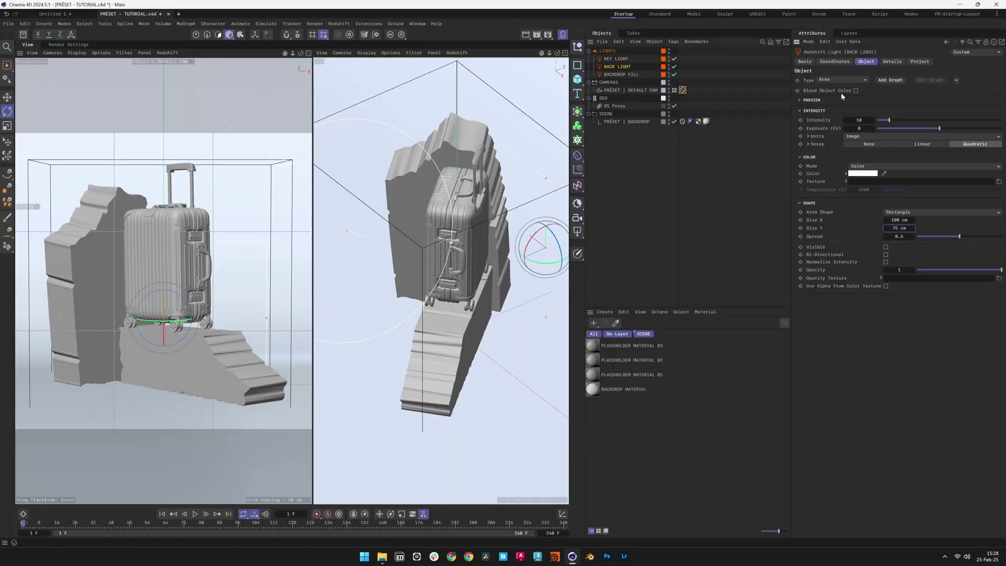
pyautogui.click(834, 62)
pyautogui.click(837, 98)
pyautogui.write('38')
pyautogui.press('Return')
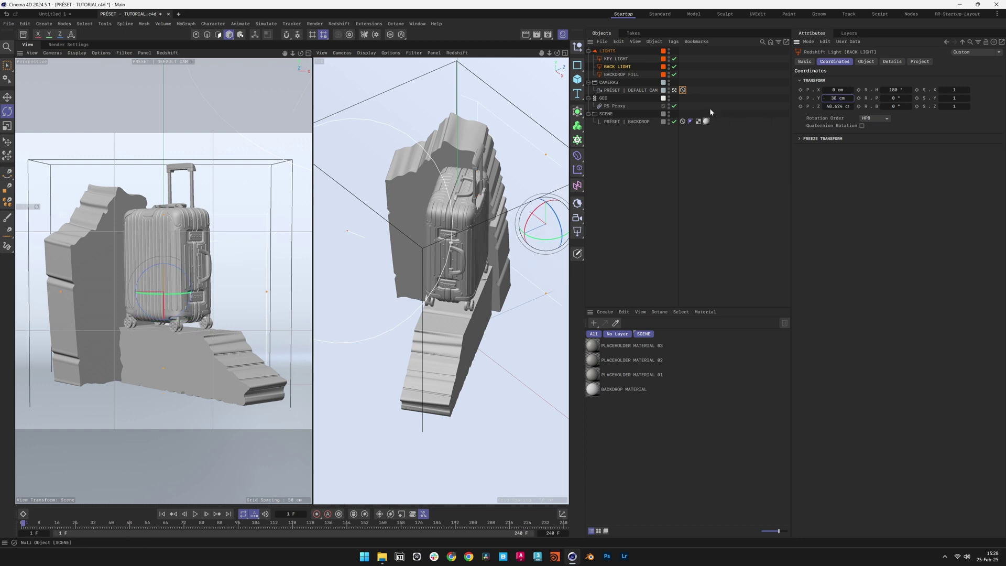
# Set the backdrop fill light's Y position to 176 cm and its intensity to 30.
pyautogui.click(622, 75)
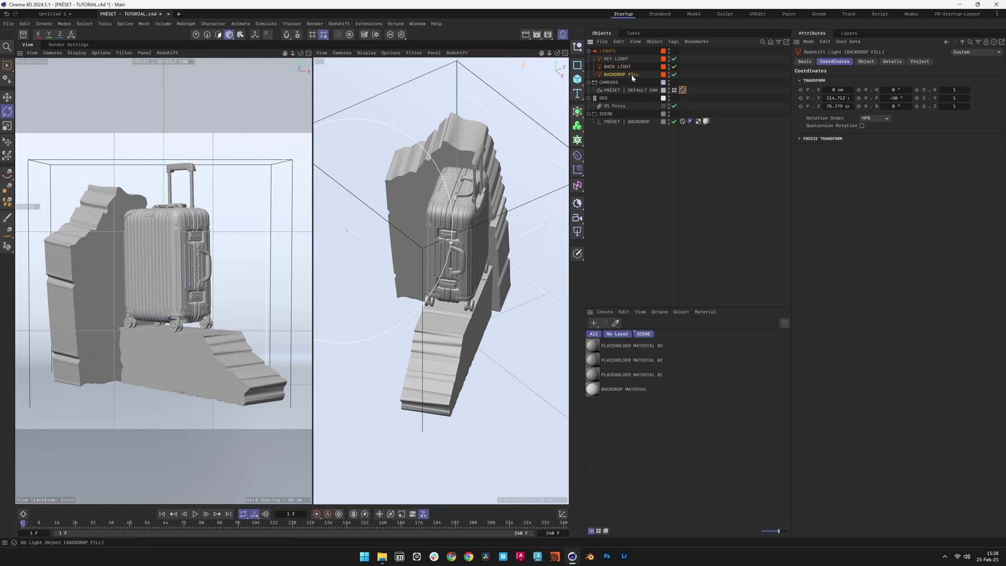
pyautogui.click(831, 101)
pyautogui.write('176')
pyautogui.press('Return')
pyautogui.click(866, 62)
pyautogui.click(859, 120)
pyautogui.write('30')
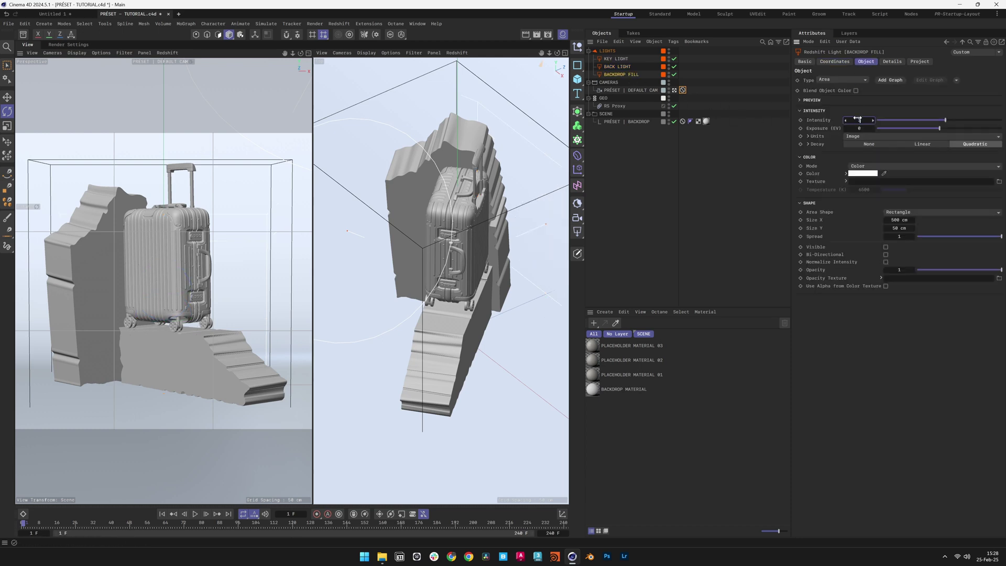
pyautogui.press('Return')
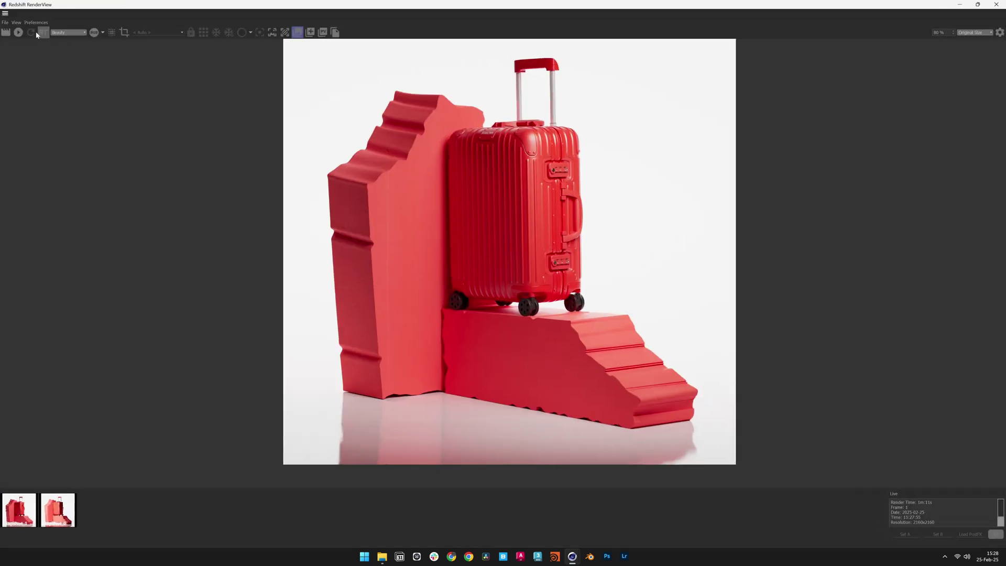
# Render the suitcase with the adjusted back and fill lights in RenderView and close the render window.
pyautogui.click(5, 32)
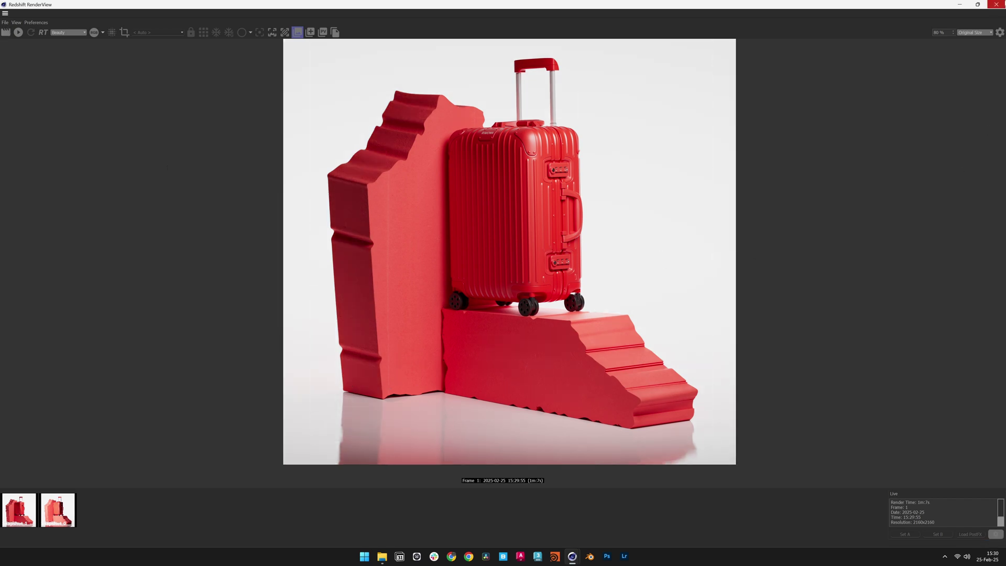
pyautogui.click(996, 4)
# Set the Redshift unified sampling threshold to 0.003 in the render settings.
pyautogui.click(69, 45)
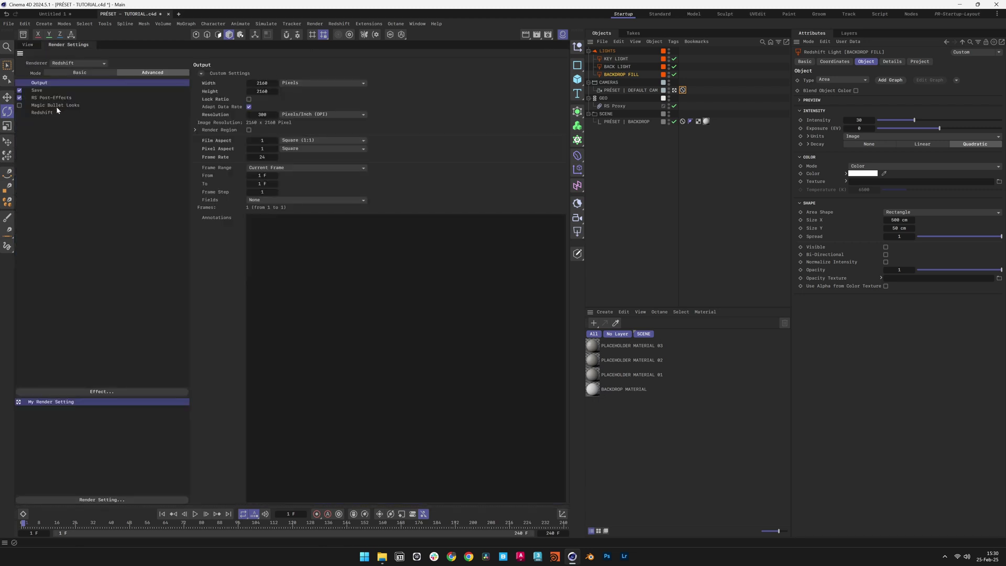
pyautogui.click(42, 112)
pyautogui.doubleClick(286, 151)
pyautogui.write('0.003')
pyautogui.press('Return')
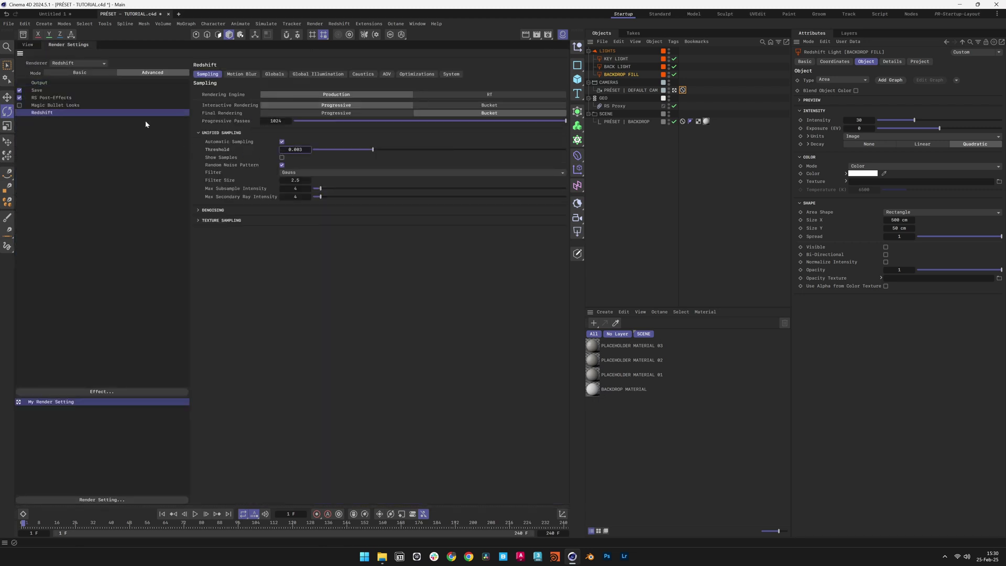
# Set the regular image's save format to PSB and change its bit depth in the render settings.
pyautogui.click(72, 91)
pyautogui.click(279, 102)
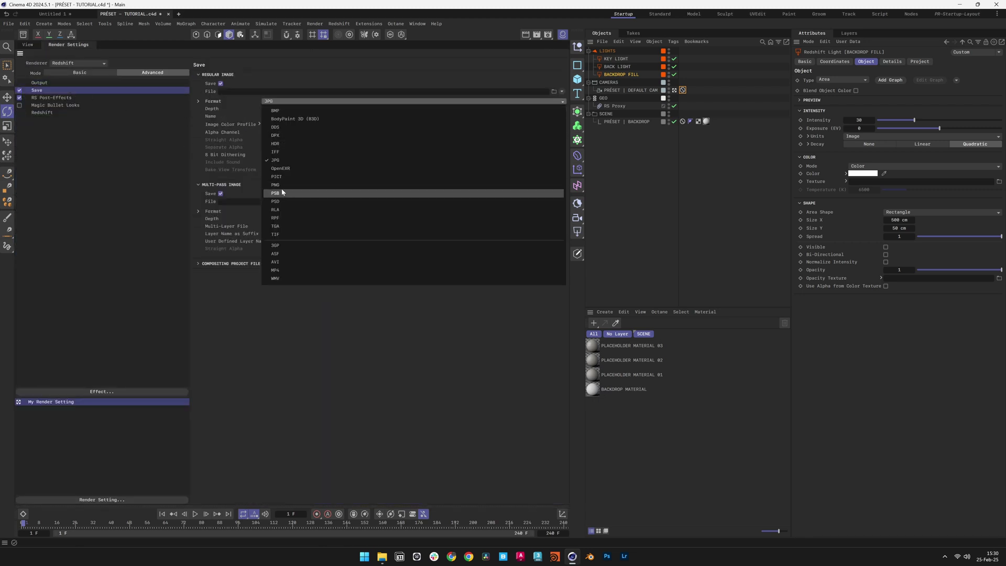
pyautogui.click(279, 193)
pyautogui.click(278, 109)
pyautogui.click(280, 128)
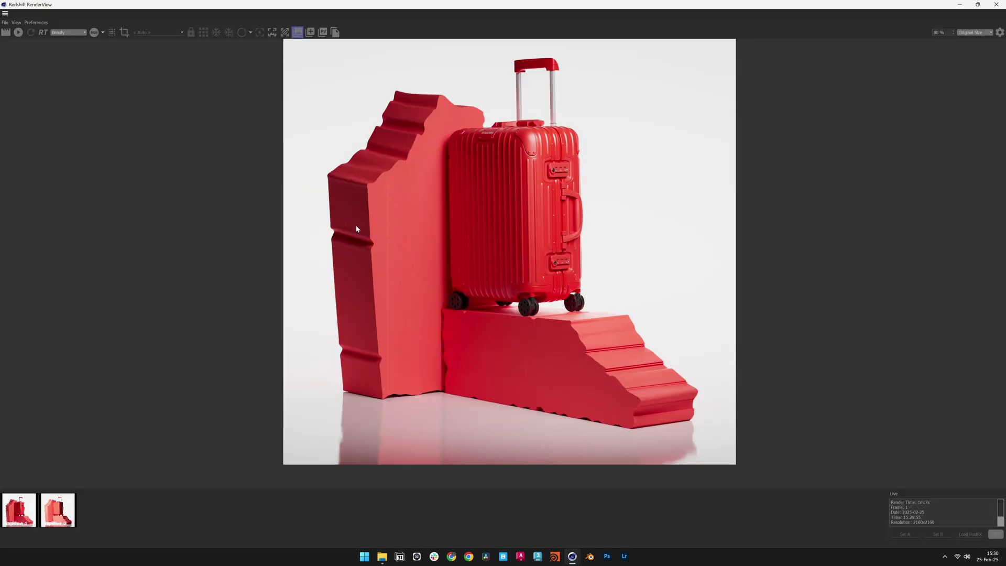
# Start a new render of the suitcase scene in Redshift RenderView with the refined sampling.
pyautogui.click(6, 33)
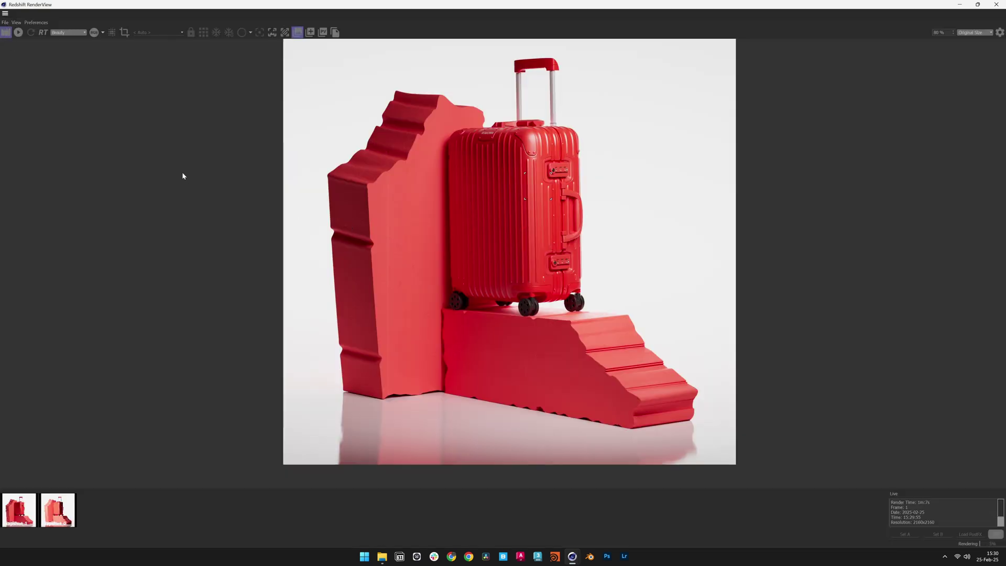